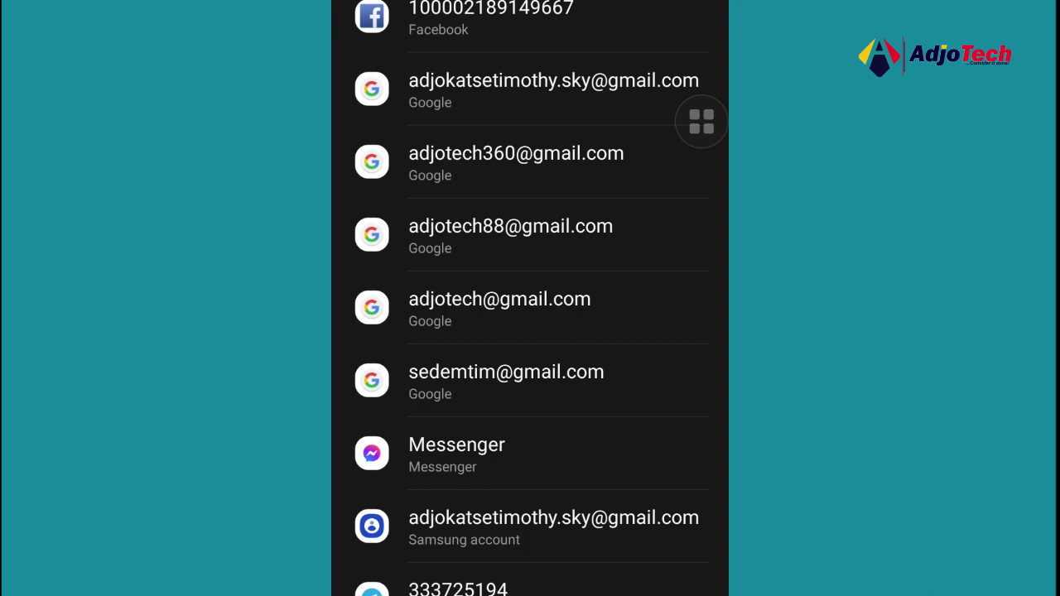
- Scroll through the accounts listed under Manage accounts
scroll(530, 298, up, 3)
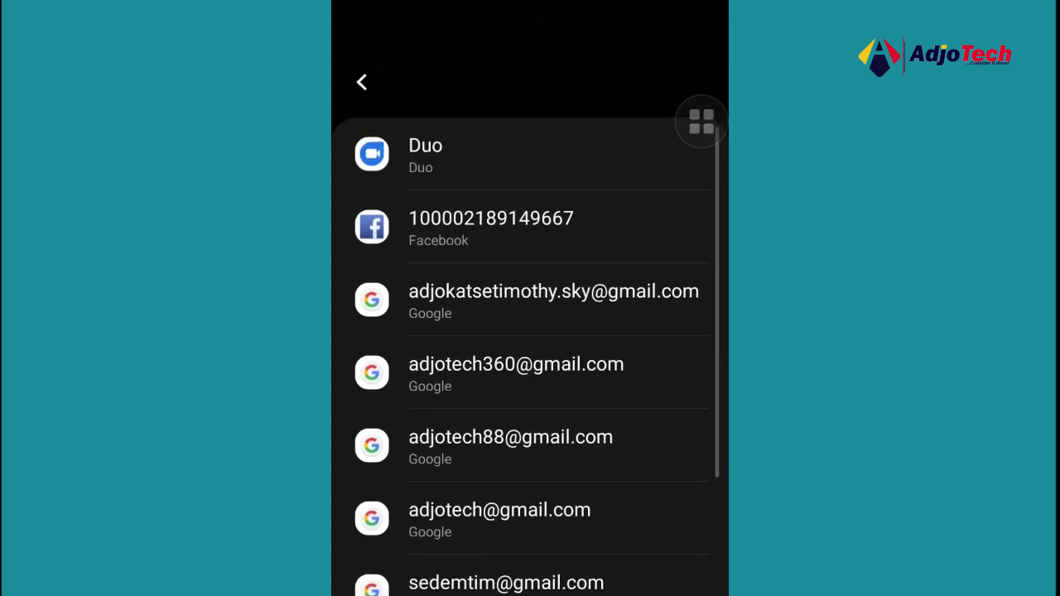
scroll(530, 298, down, 4)
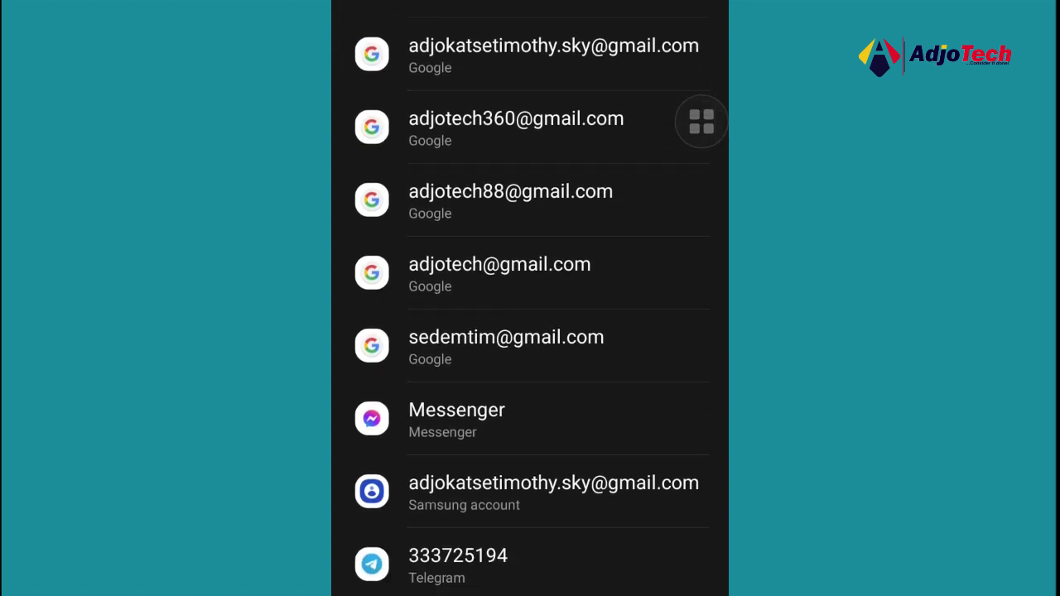
scroll(530, 299, down, 5)
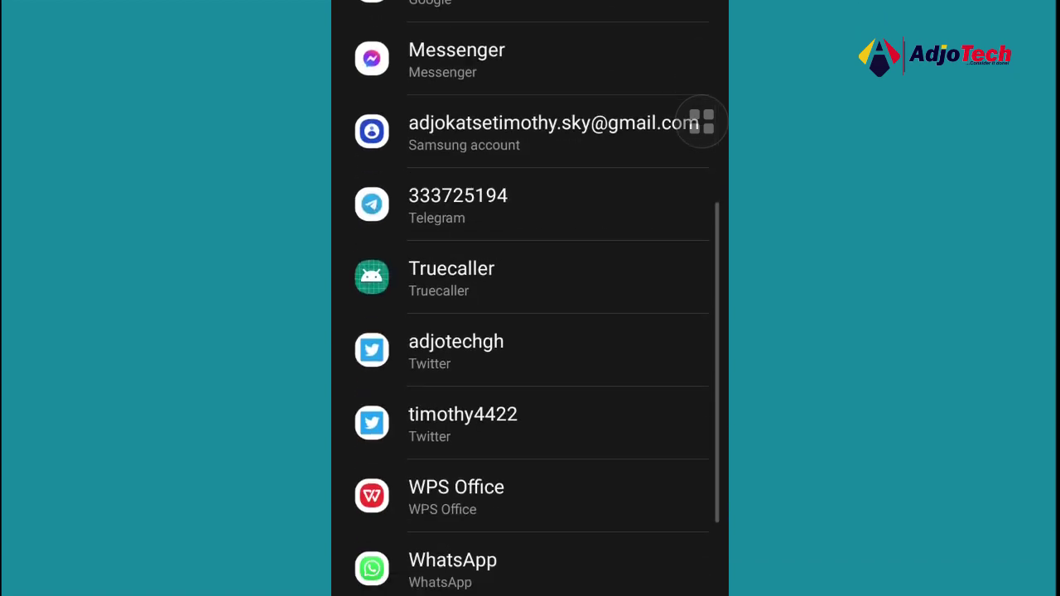
scroll(530, 298, down, 3)
key(Escape)
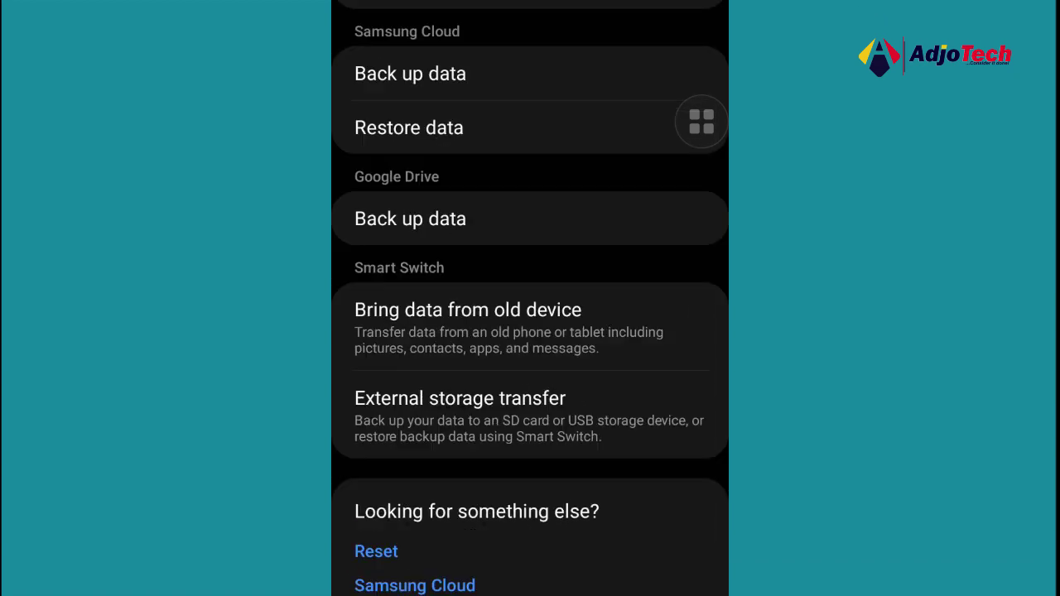
key(super)
drag(530, 497, 530, 207)
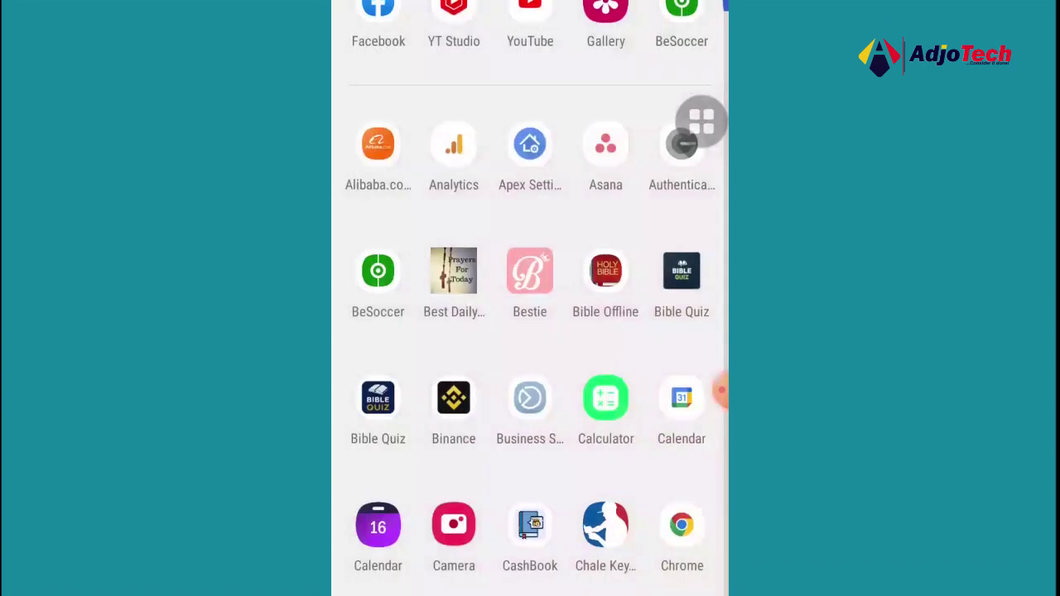
text(se)
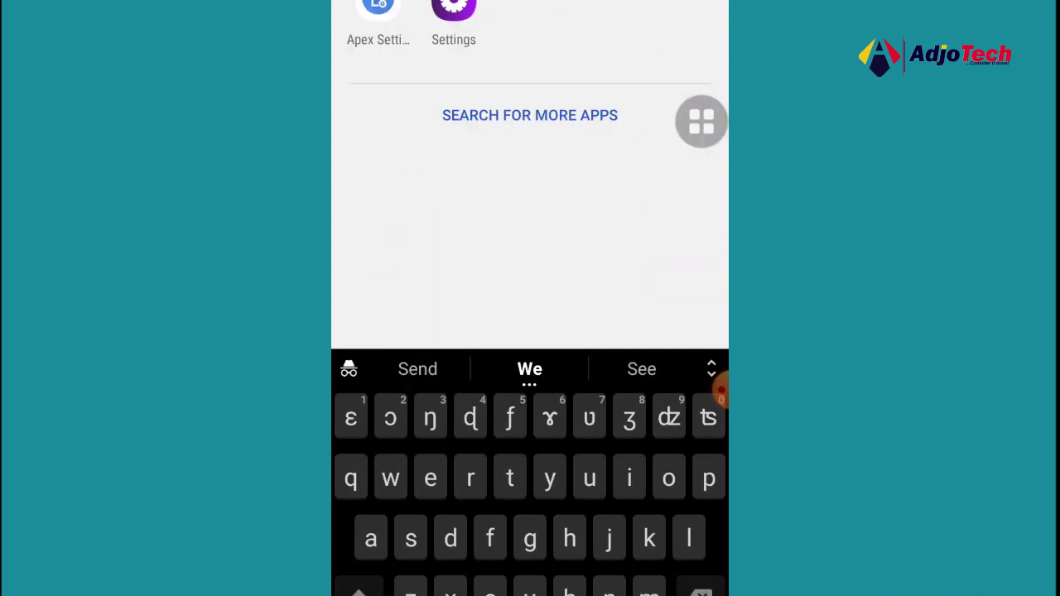
click(454, 17)
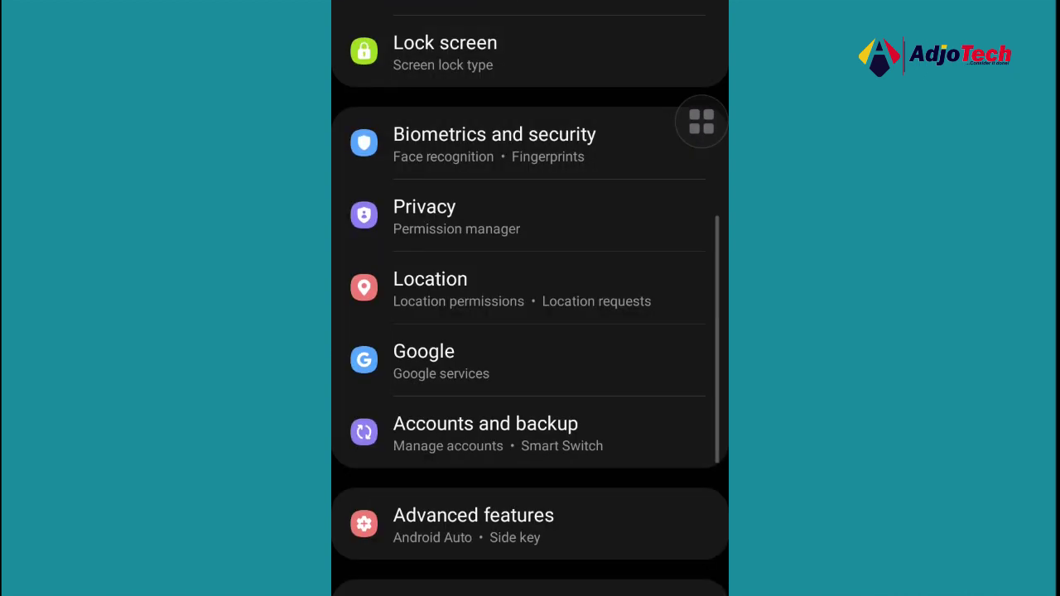
scroll(530, 298, down, 2)
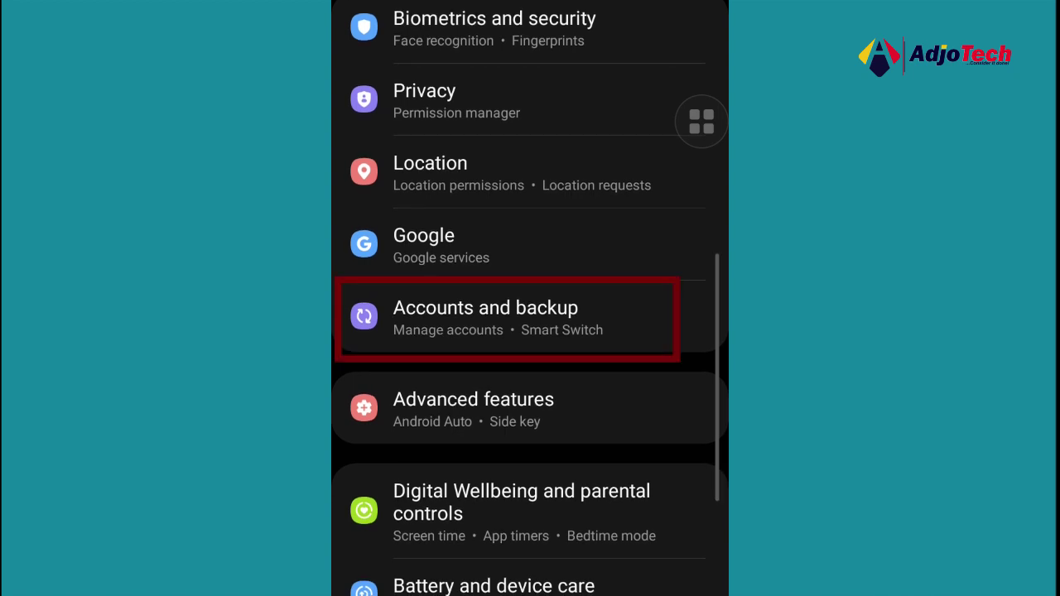
click(485, 318)
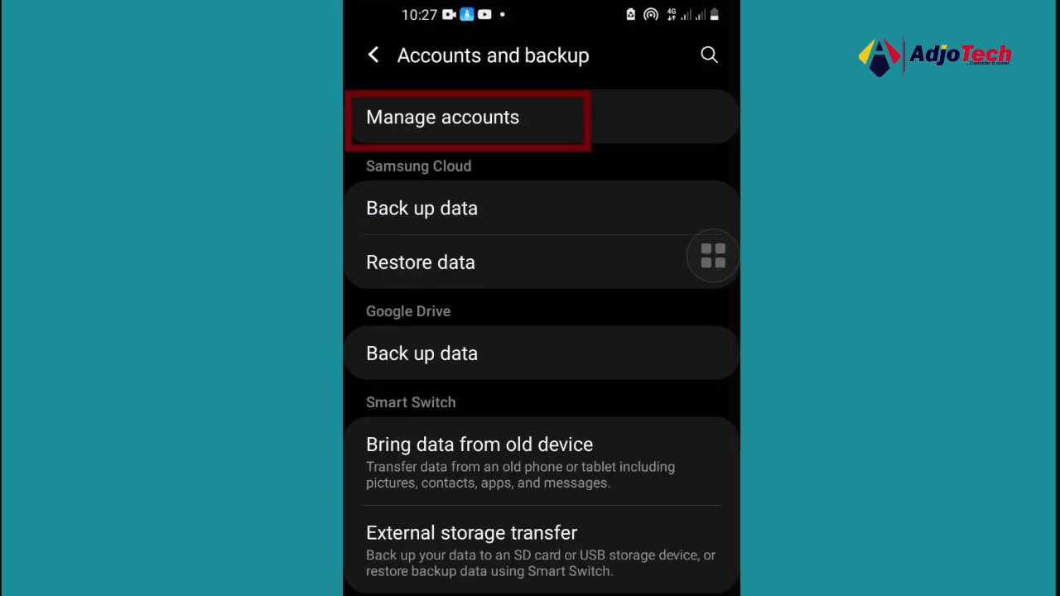
- Add a Google account from Manage accounts and begin creating a new account
click(443, 117)
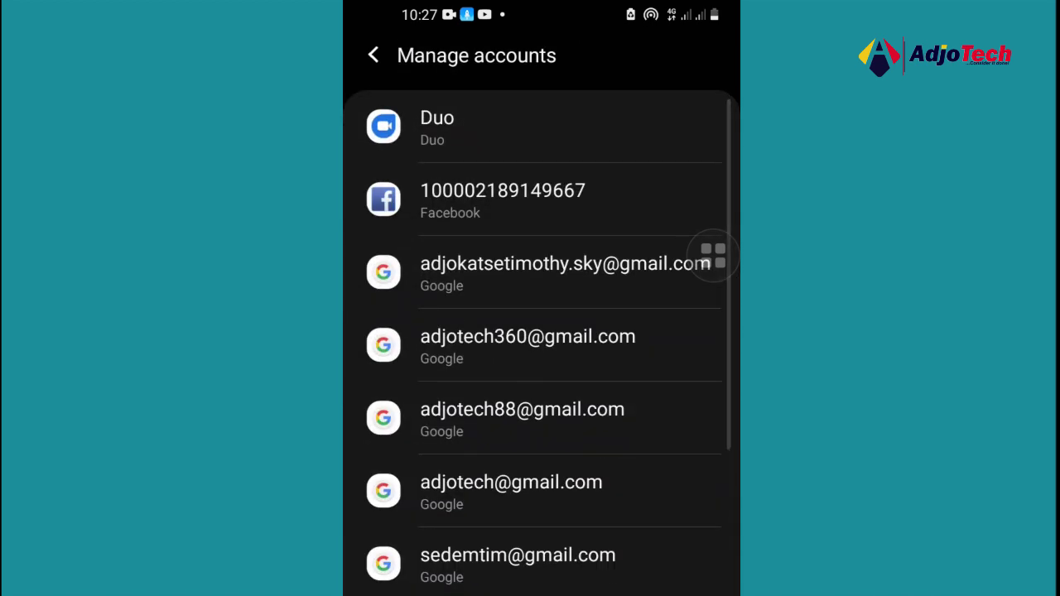
scroll(541, 343, down, 10)
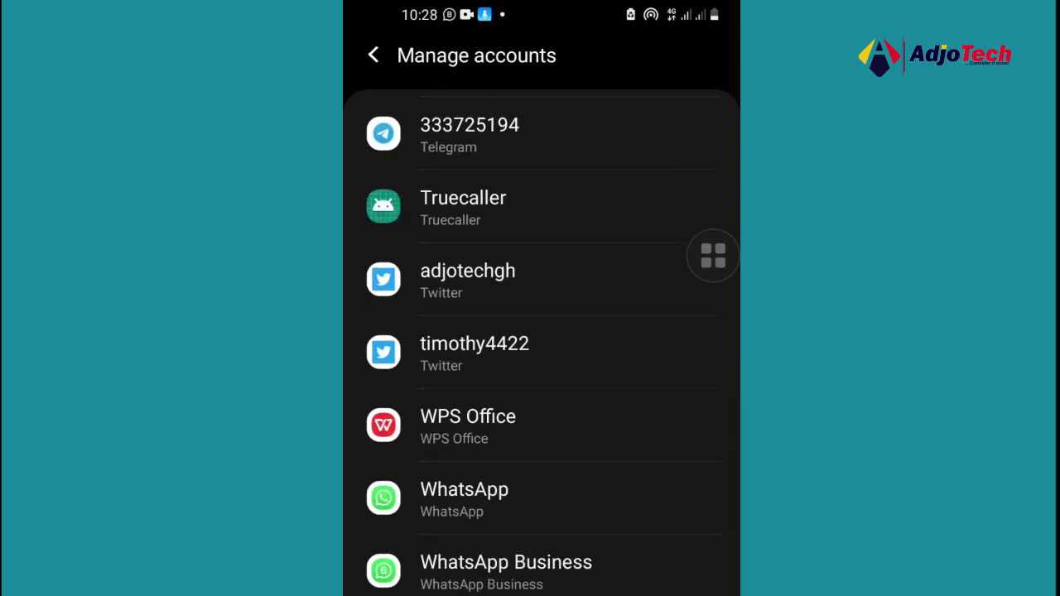
scroll(540, 331, down, 3)
click(472, 540)
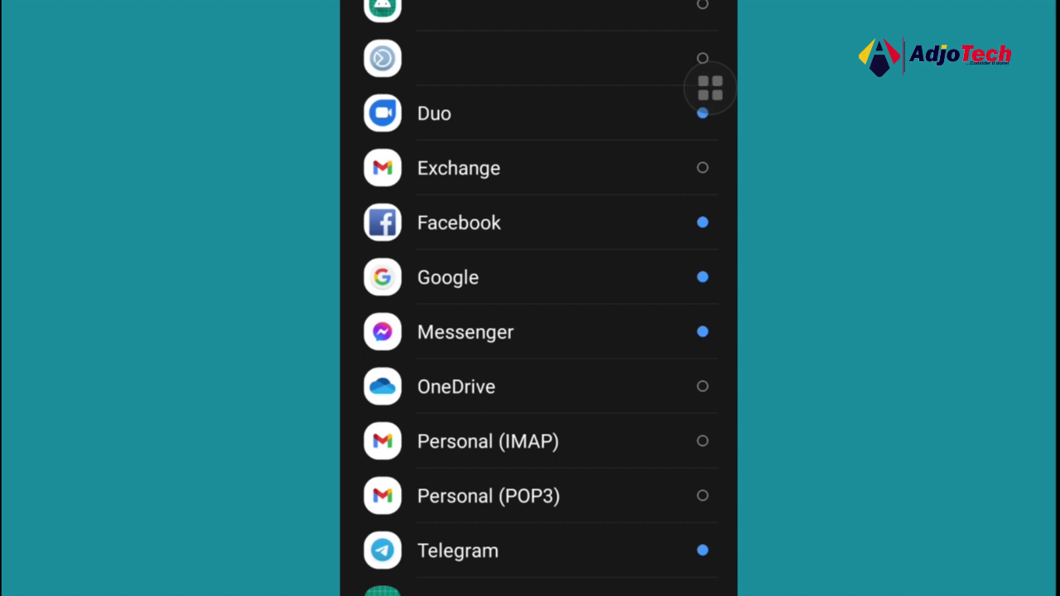
click(447, 277)
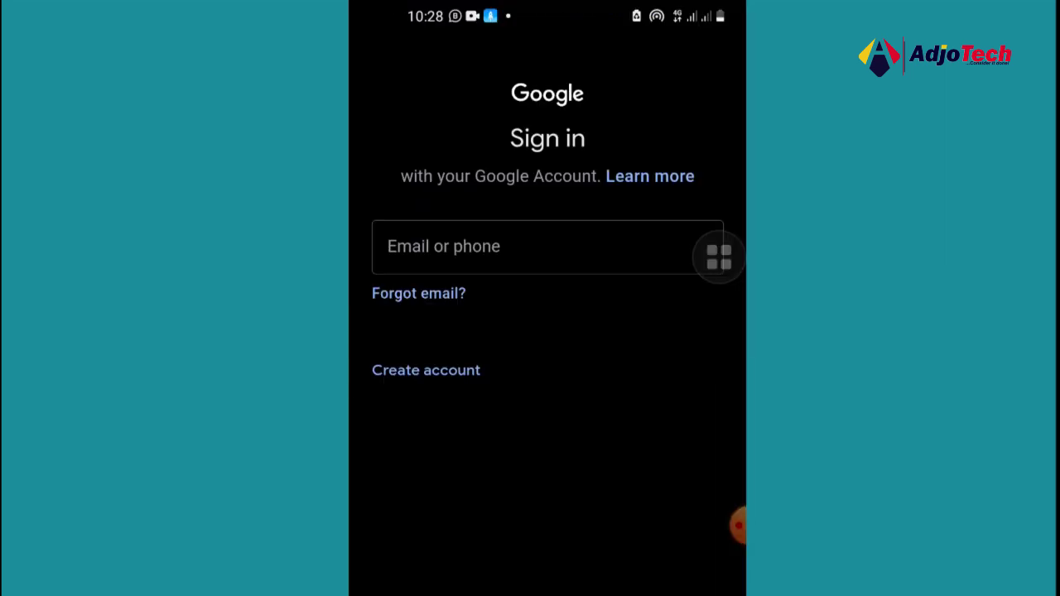
click(425, 370)
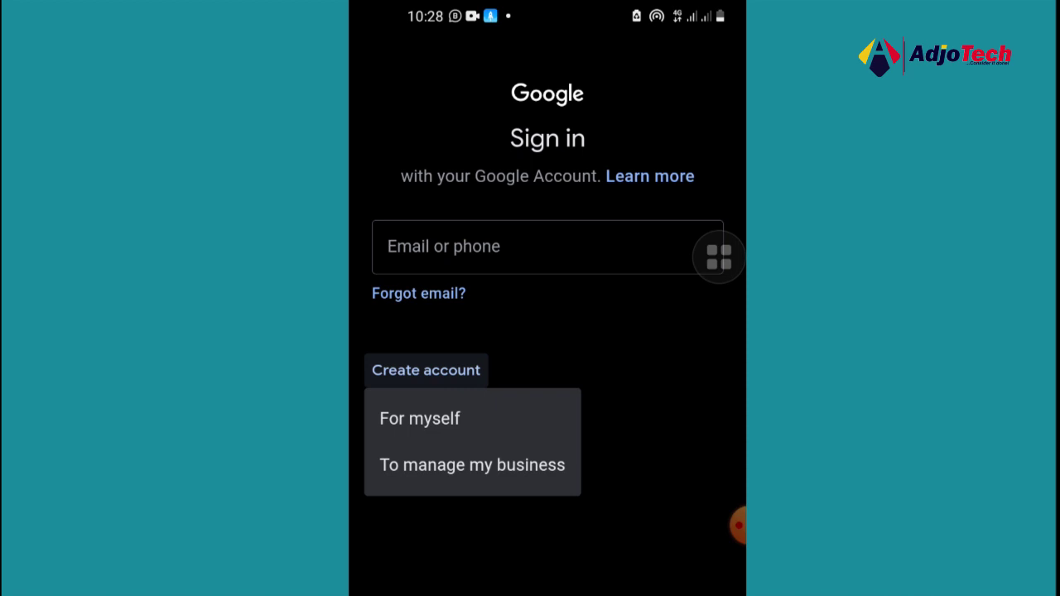
- Start a personal account and submit the first name and surname
click(420, 418)
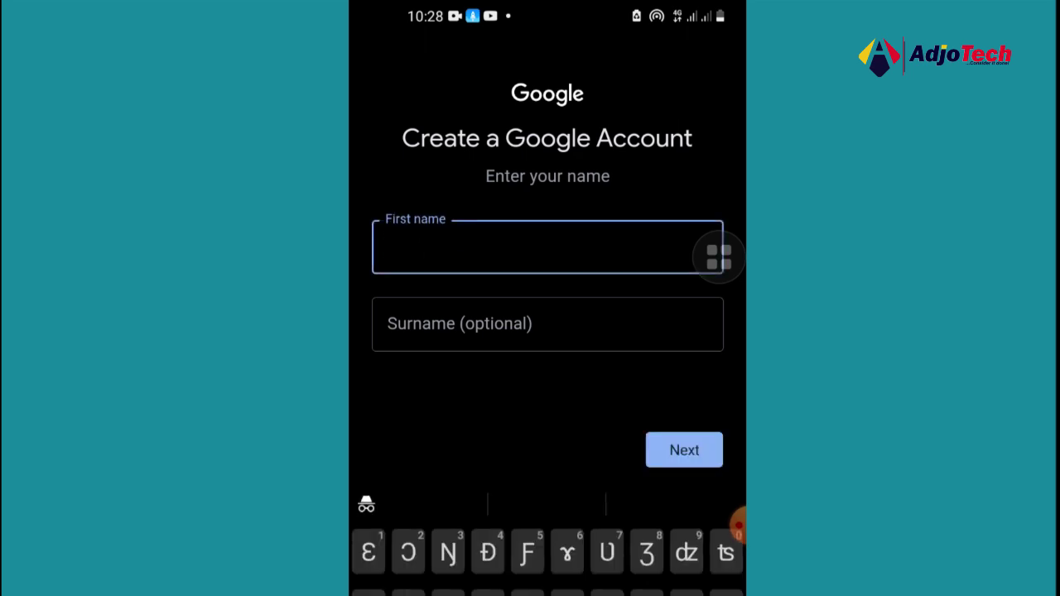
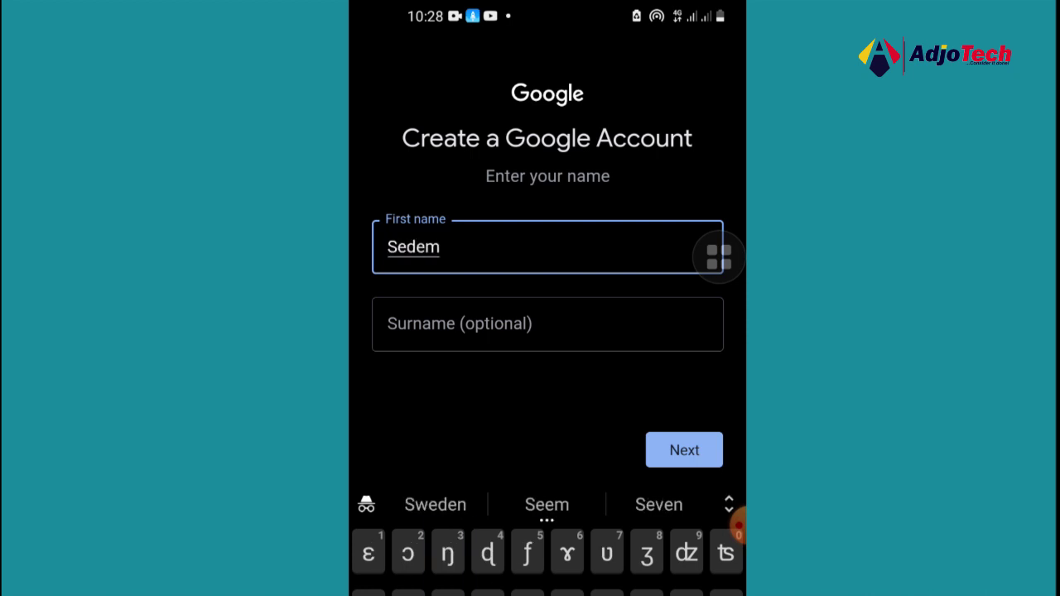
key(Tab)
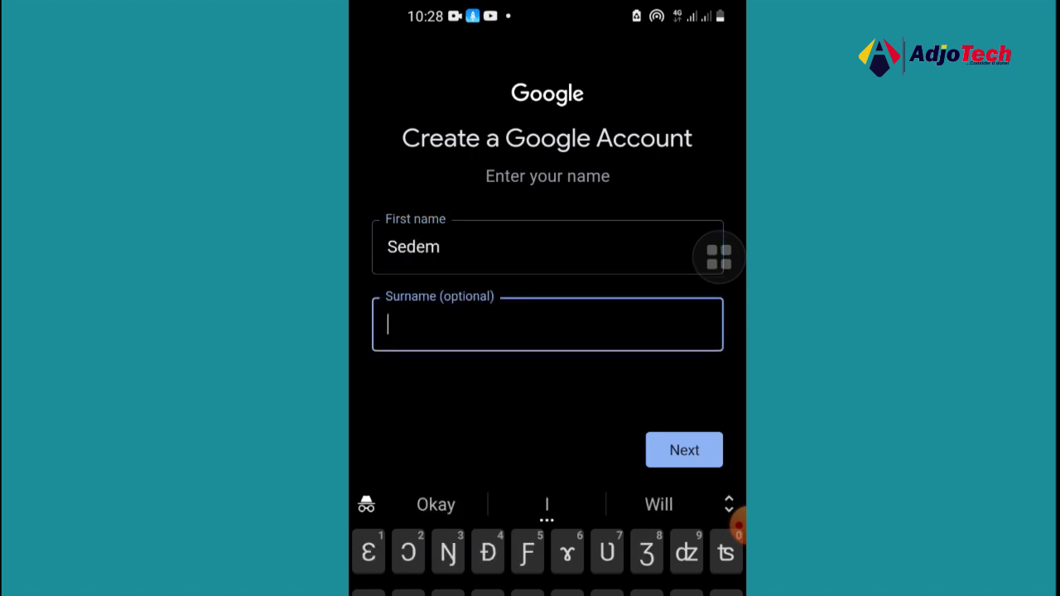
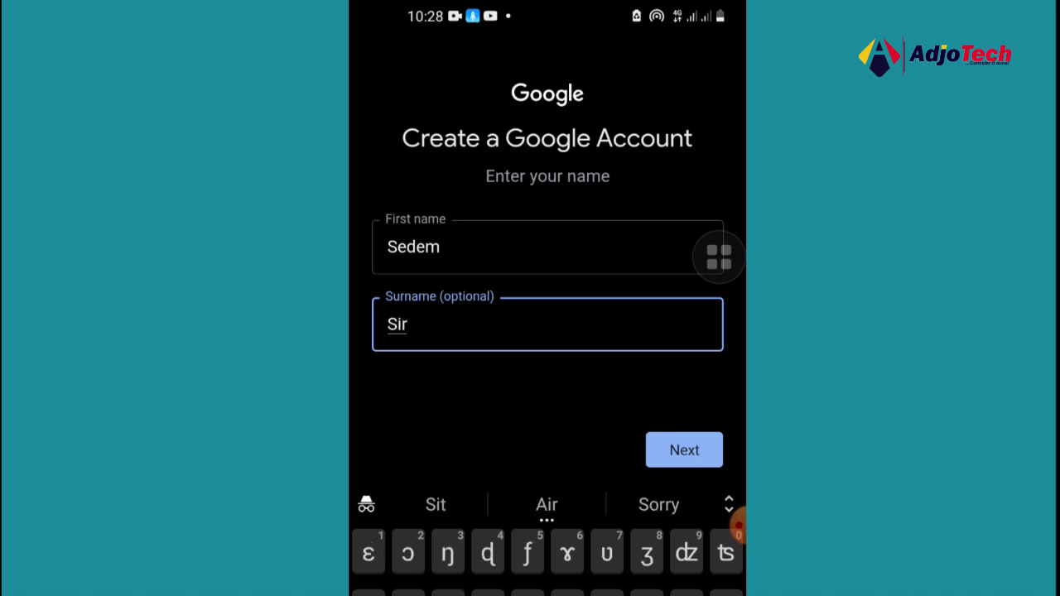
click(684, 449)
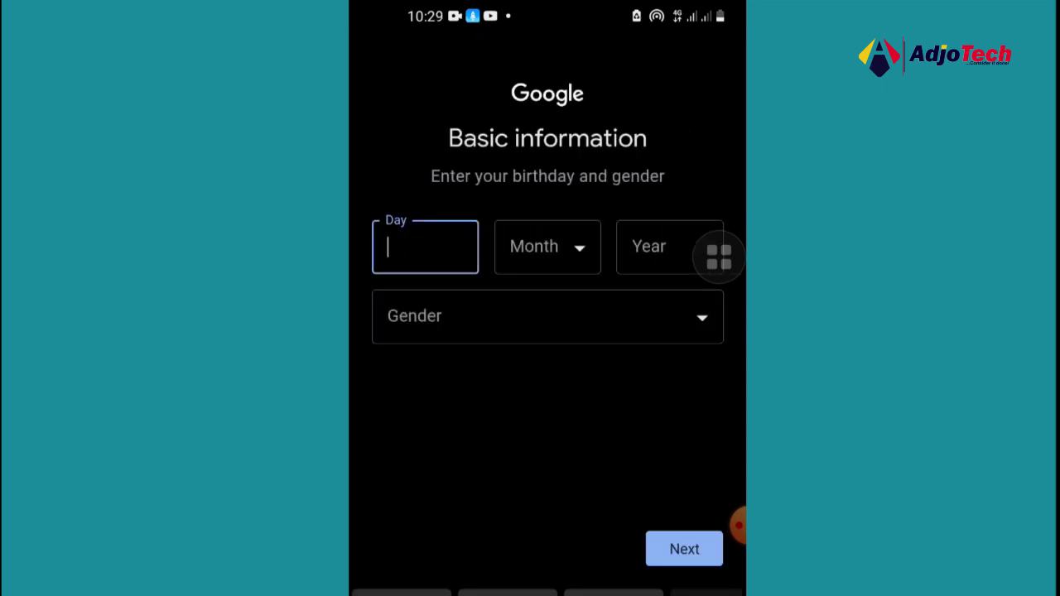
text(12)
click(548, 247)
click(431, 384)
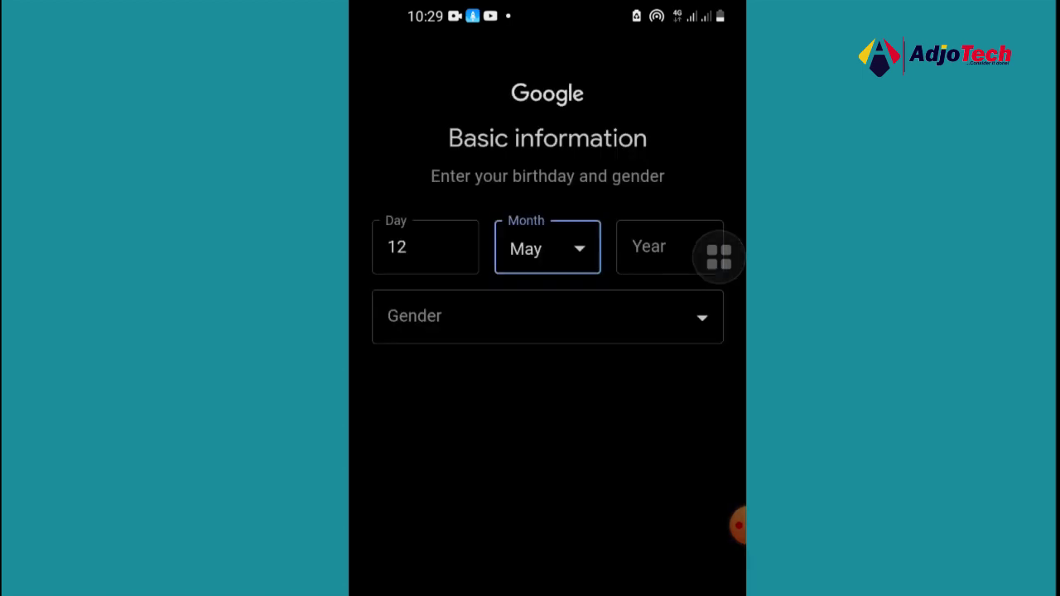
click(669, 247)
text(1)
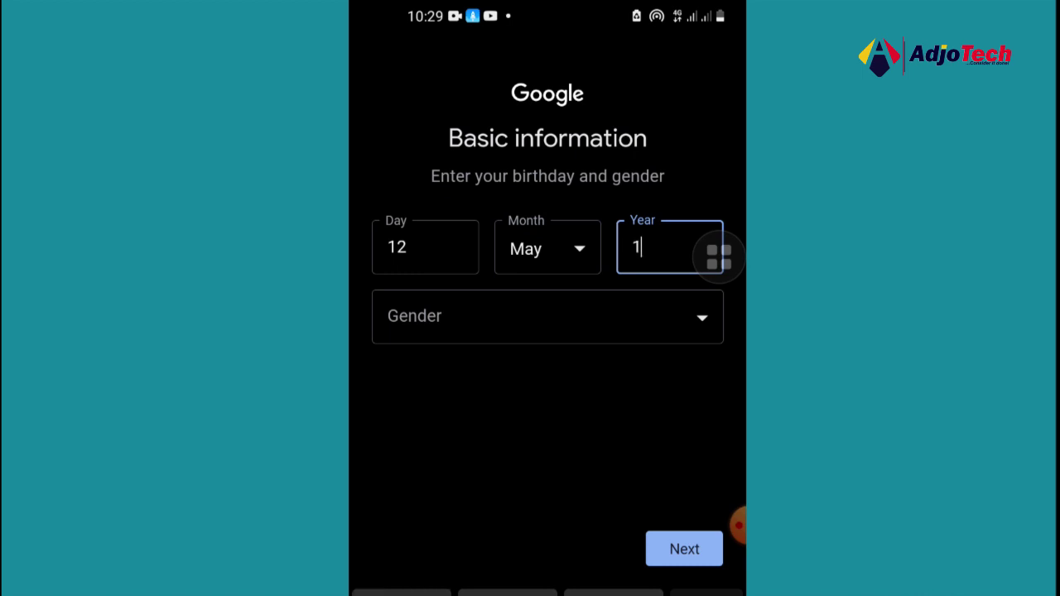
text(997)
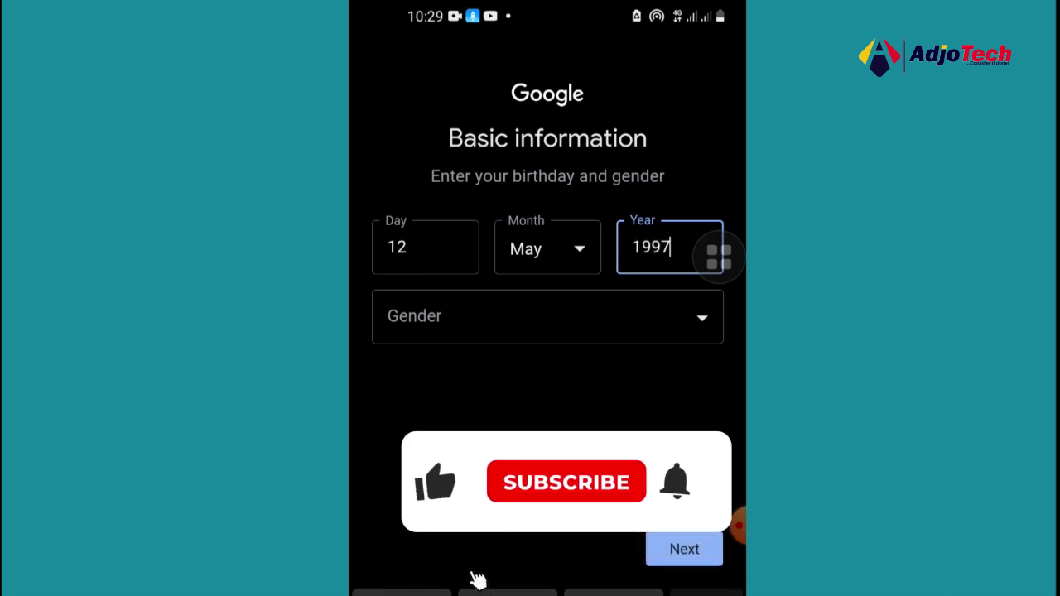
click(548, 316)
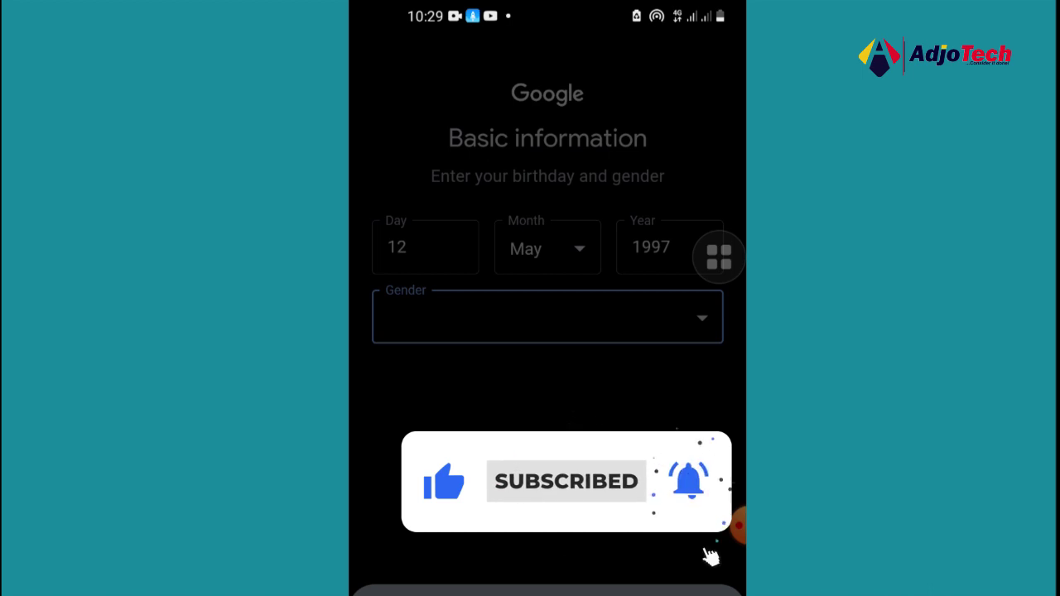
click(547, 590)
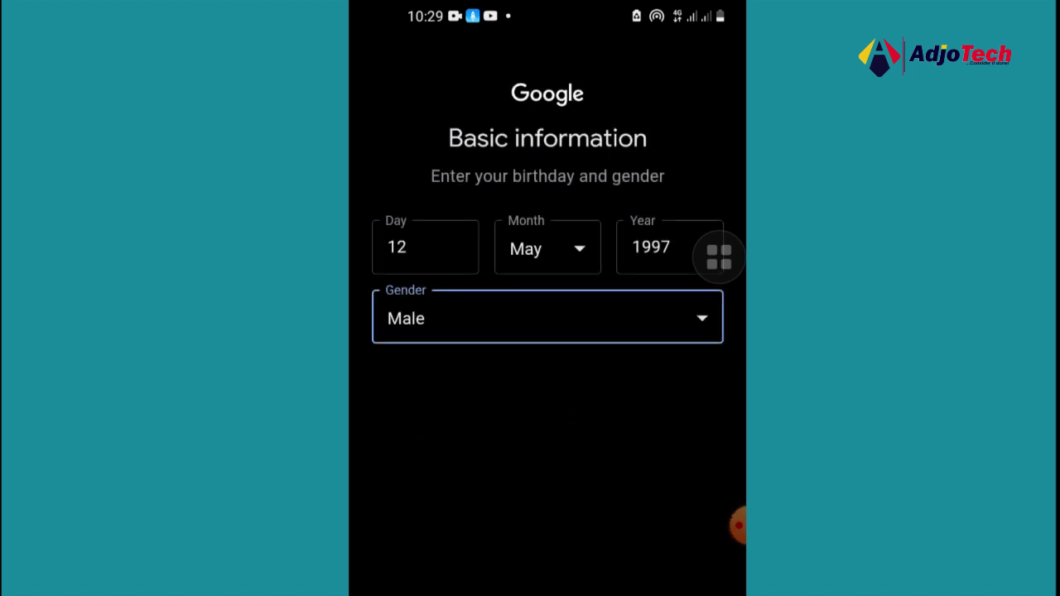
click(694, 571)
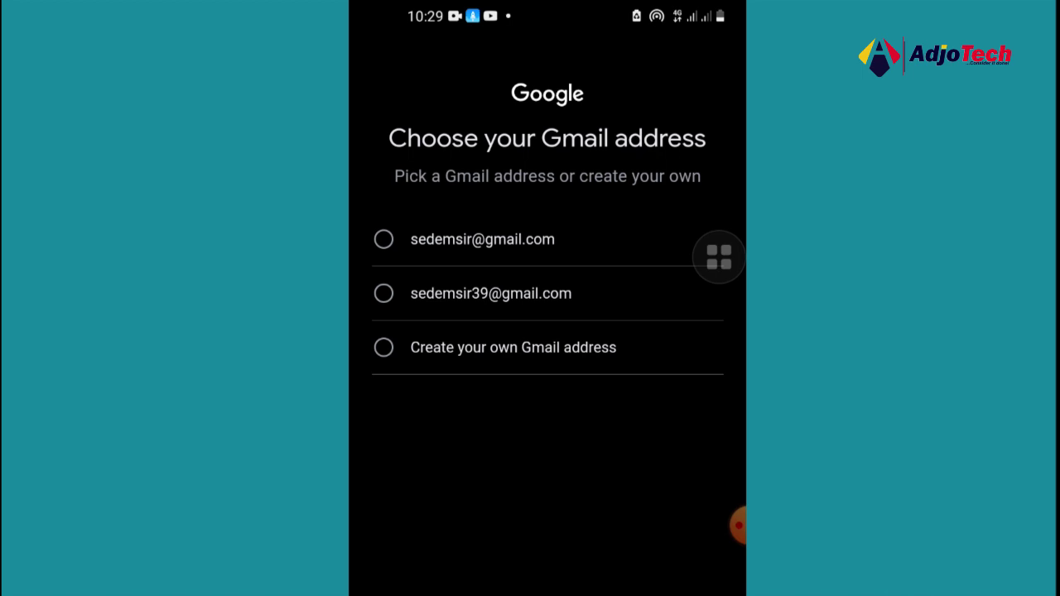
- Take the first suggested Gmail address and turn on Show password
click(384, 239)
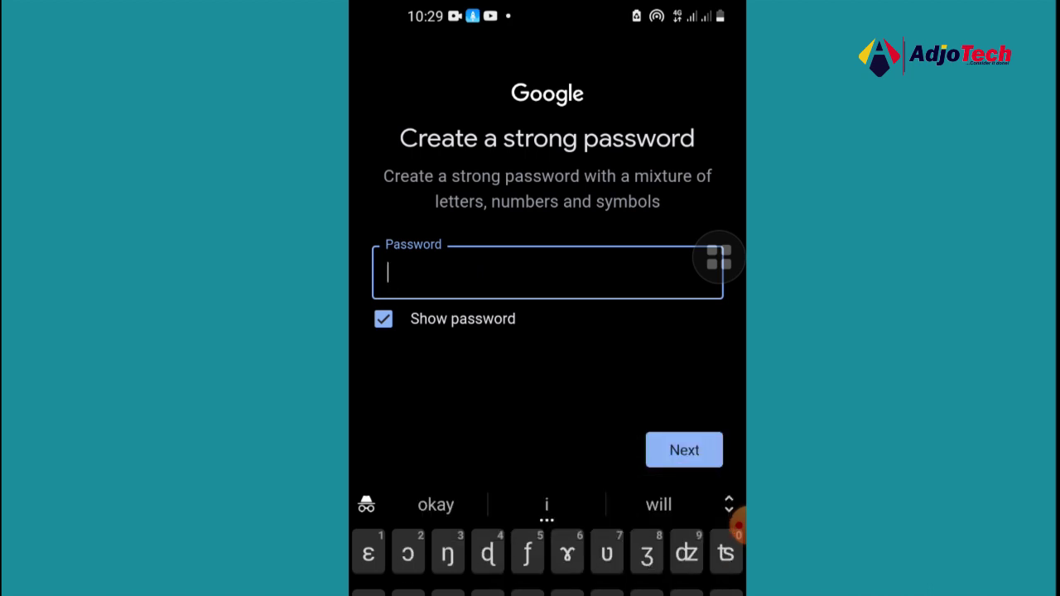
click(383, 319)
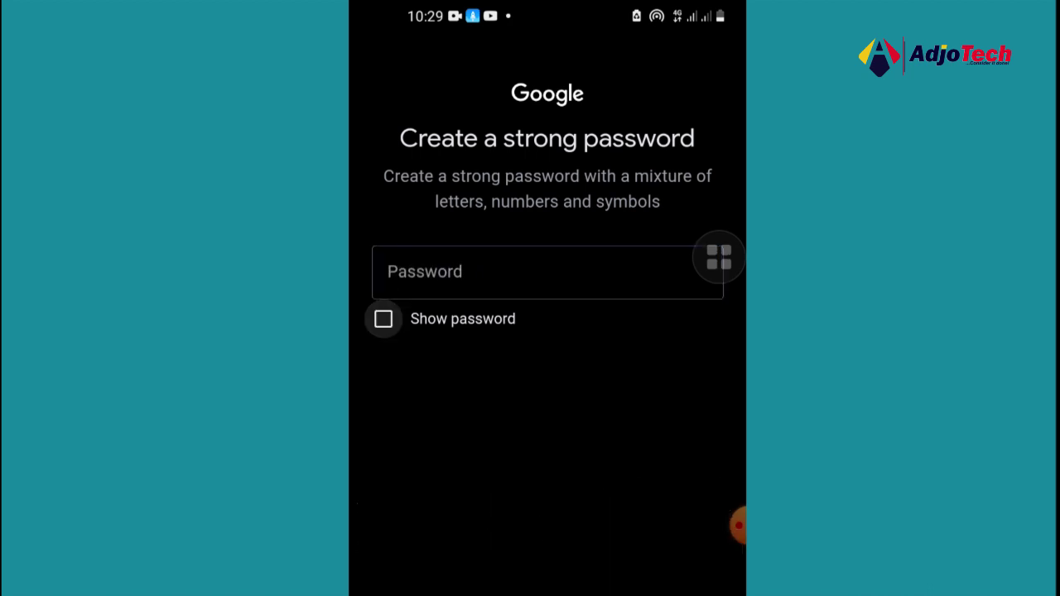
click(383, 319)
- Enter the account password, copy it, and submit it
click(530, 271)
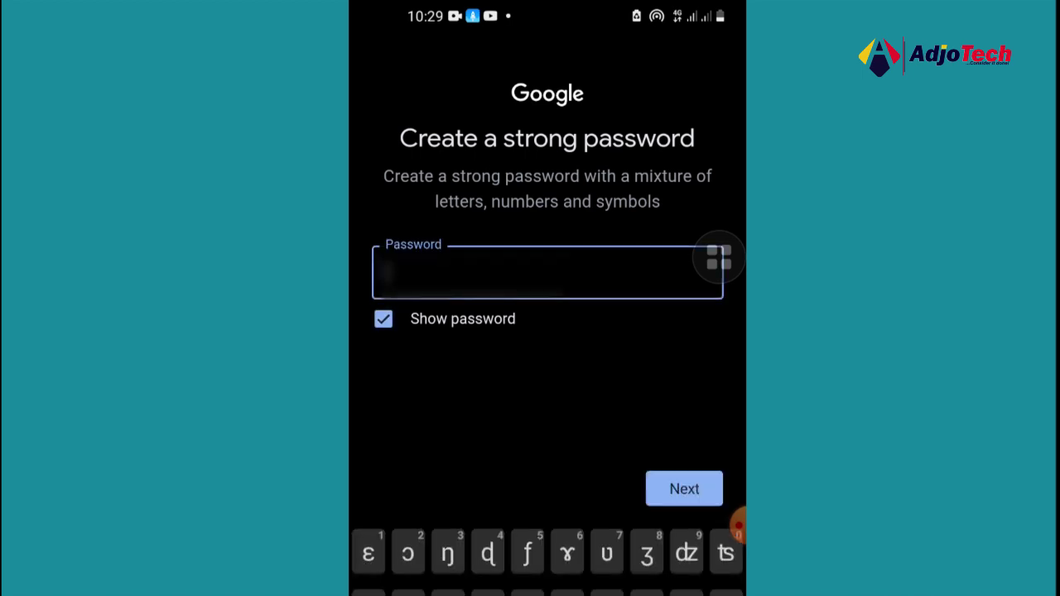
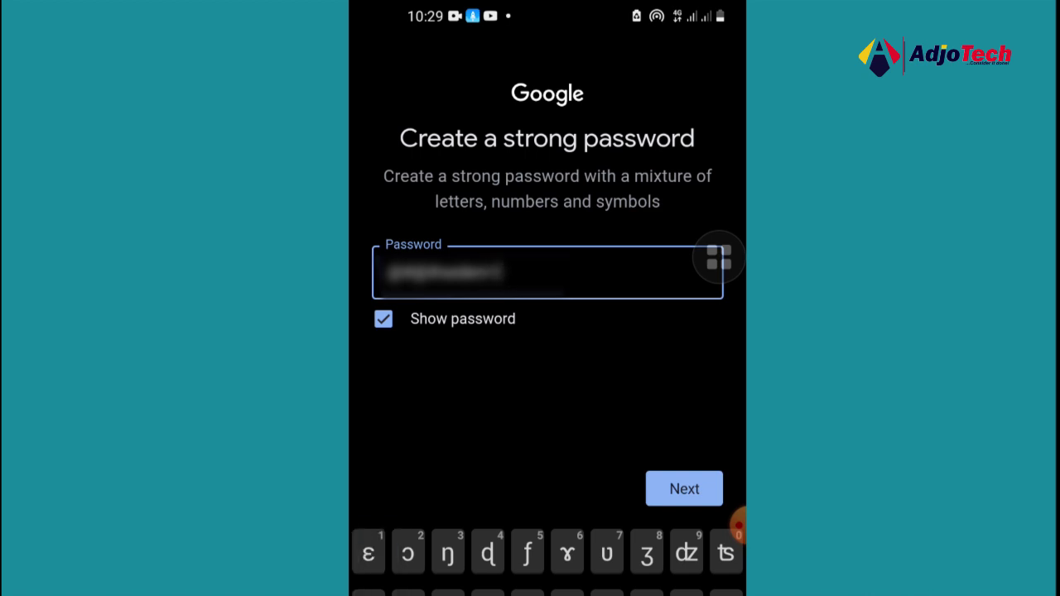
double_click(431, 274)
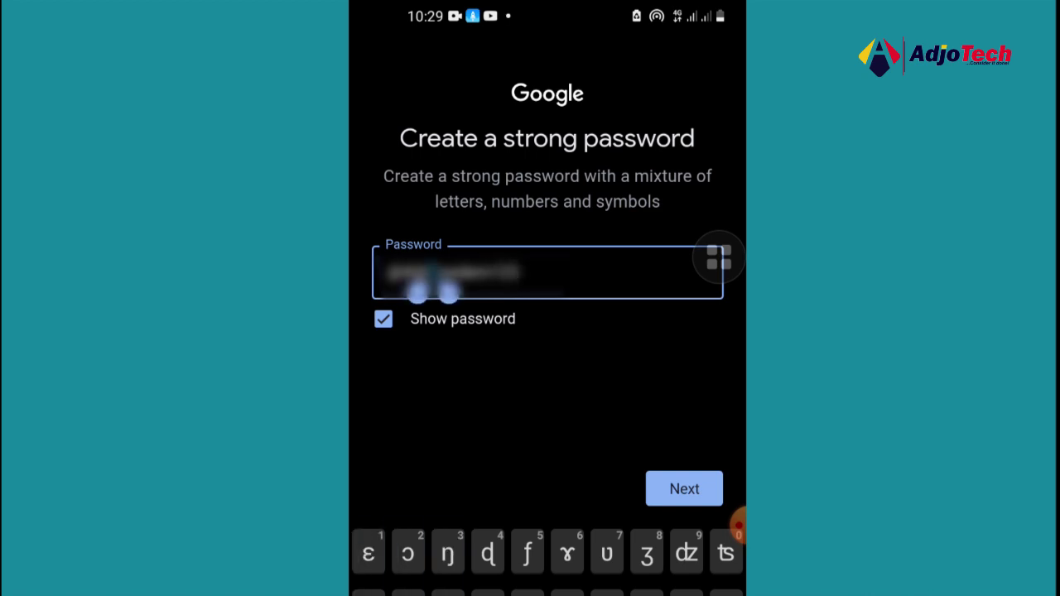
drag(419, 289, 373, 289)
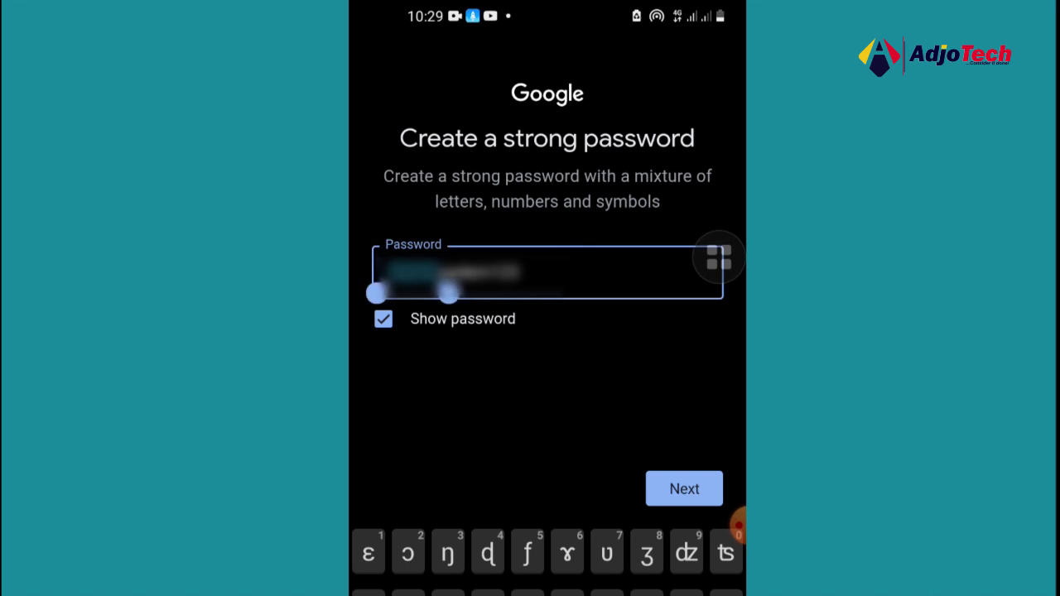
drag(450, 292, 527, 292)
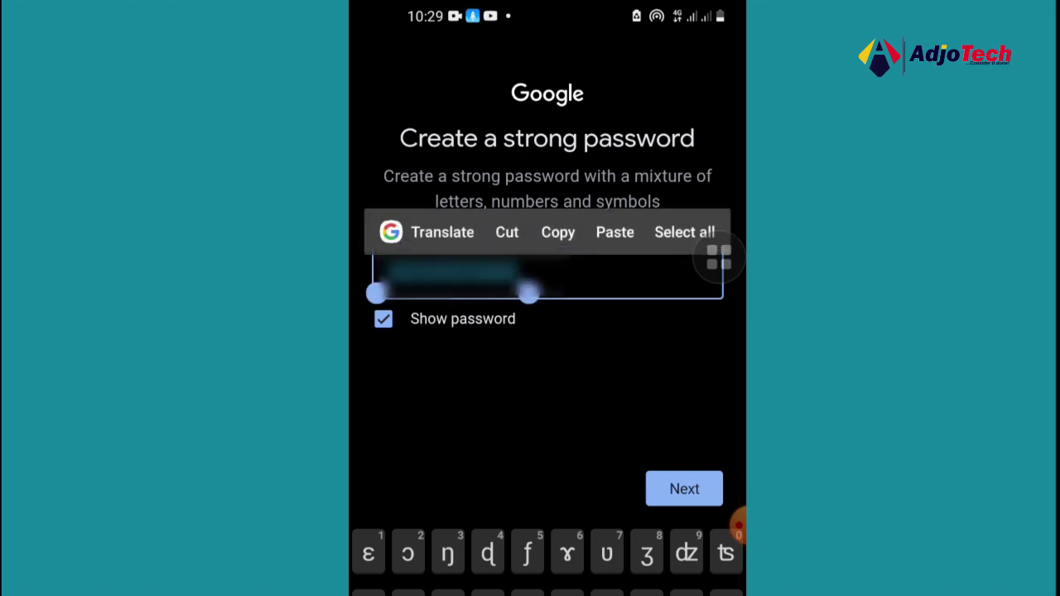
click(557, 232)
click(684, 488)
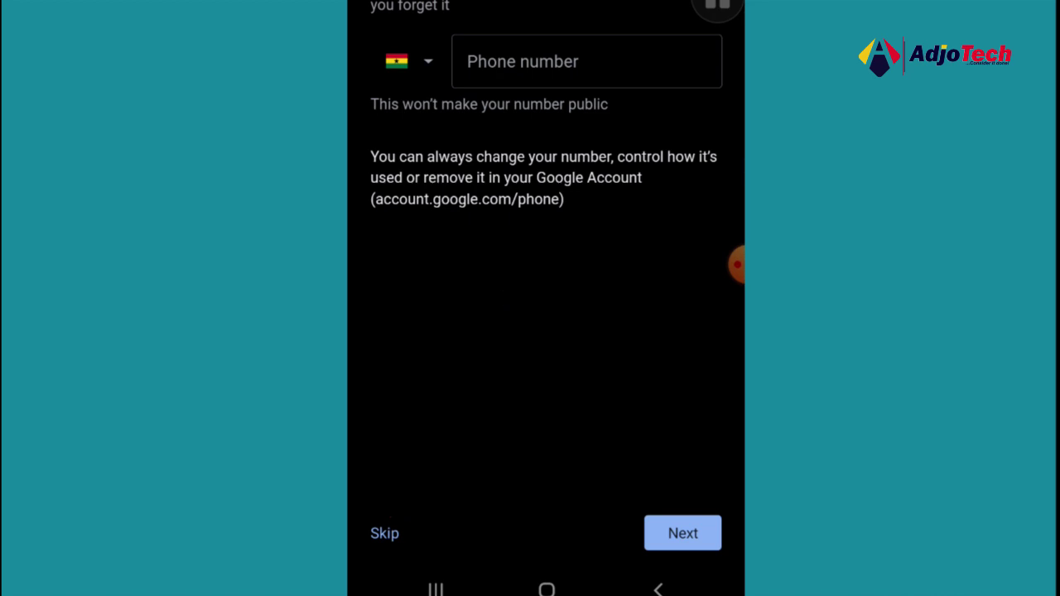
- Skip the phone number and scroll down the Privacy and Terms page
click(384, 534)
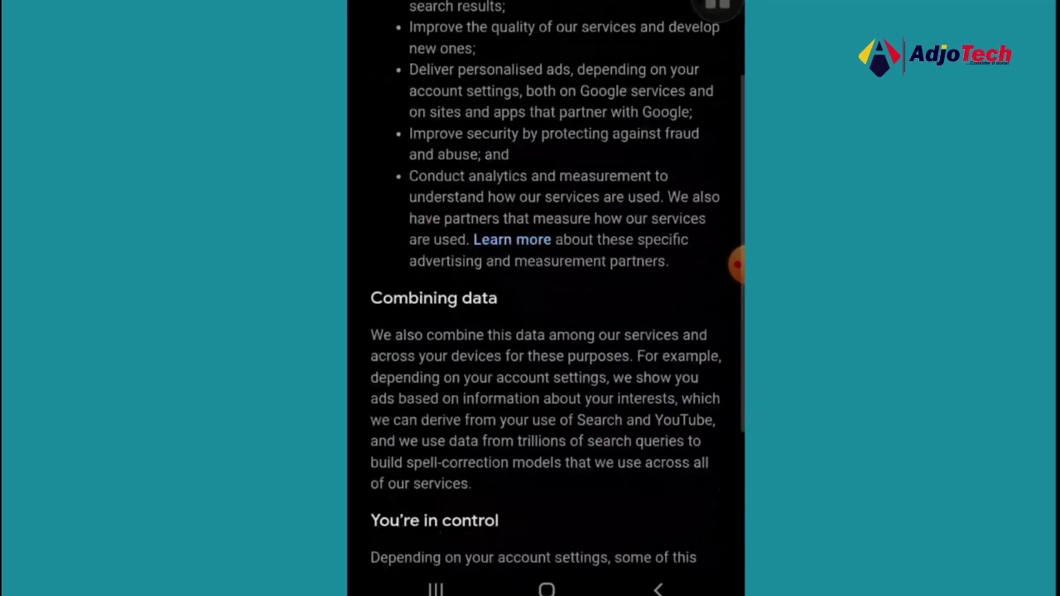
scroll(545, 298, down, 5)
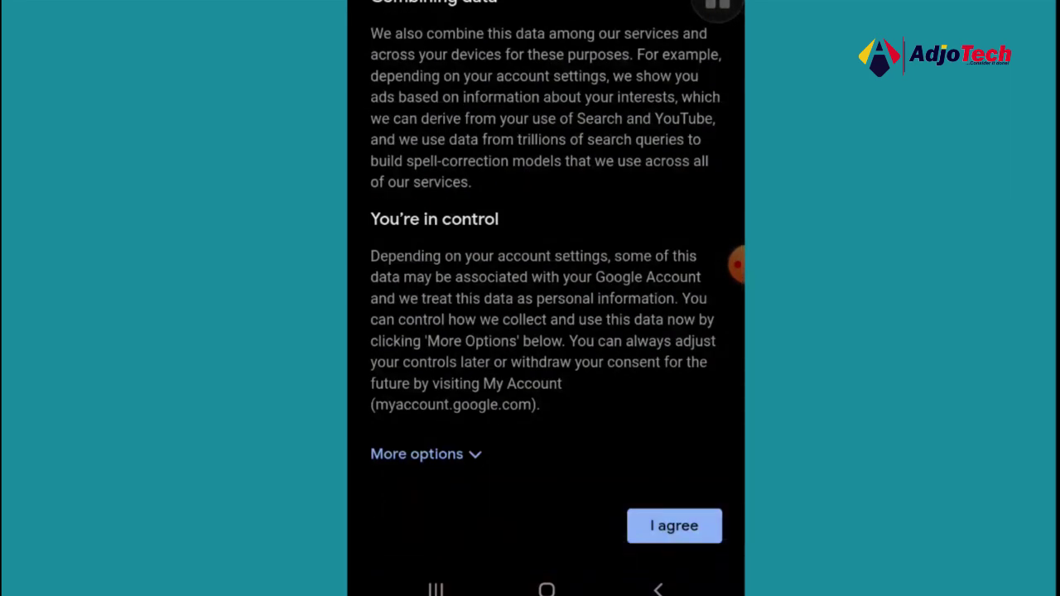